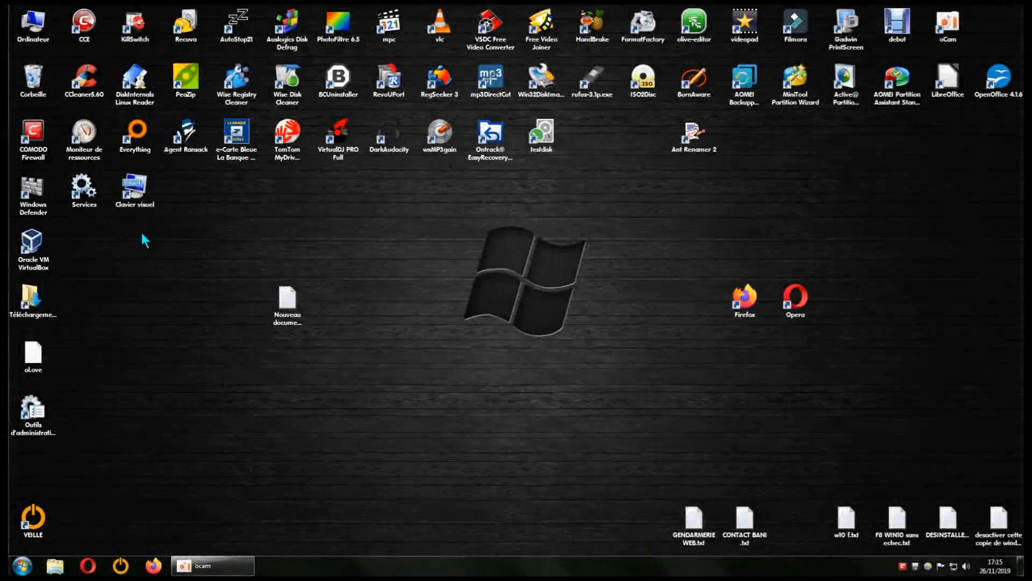
# Empty the Recycle Bin (Corbeille) and confirm the deletion.
pyautogui.rightClick(33, 77)
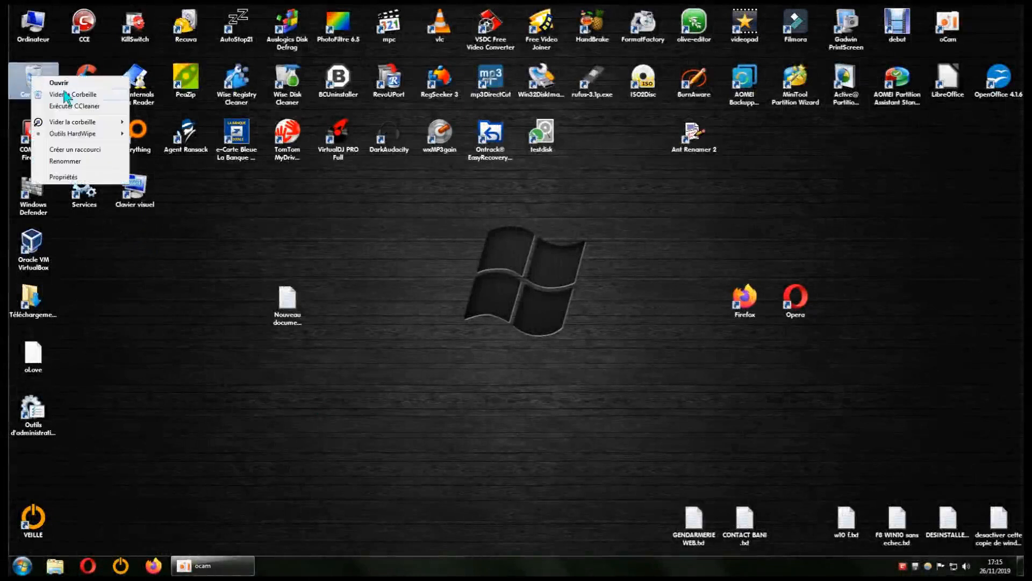
pyautogui.click(64, 96)
pyautogui.click(556, 317)
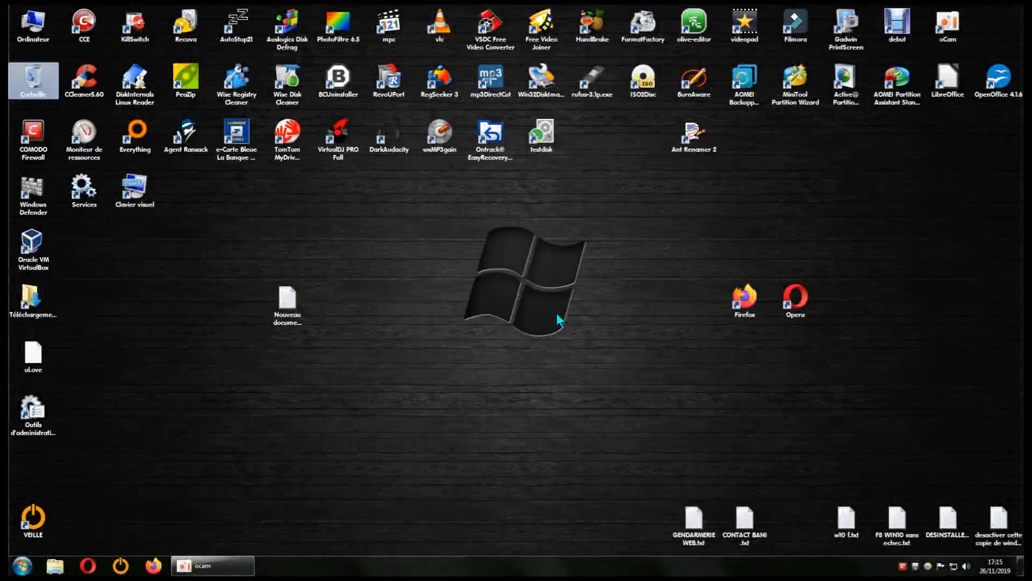
pyautogui.click(192, 263)
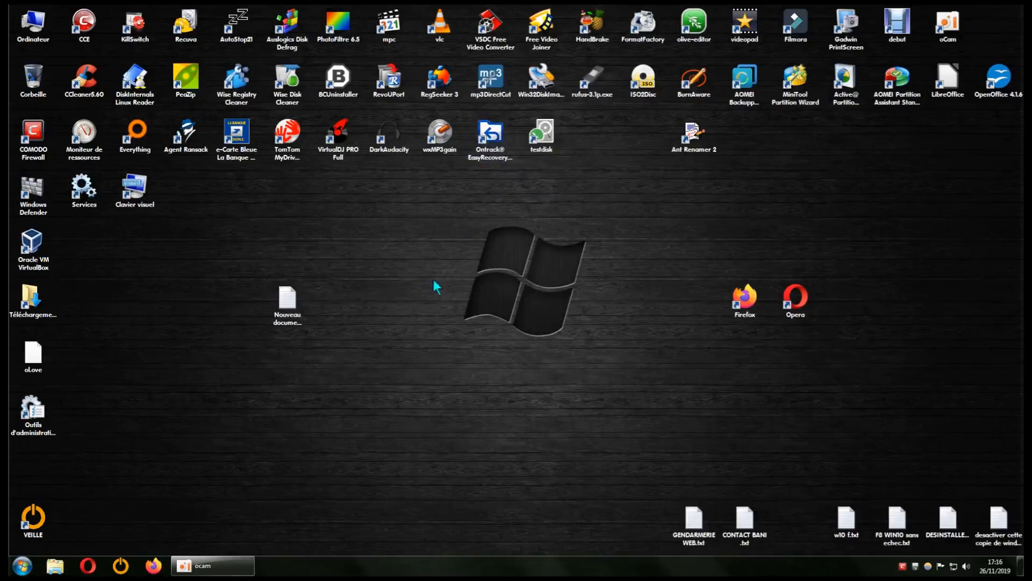
# Launch Ontrack EasyRecovery and open its data recovery function, Récupérer les données.
pyautogui.doubleClick(490, 133)
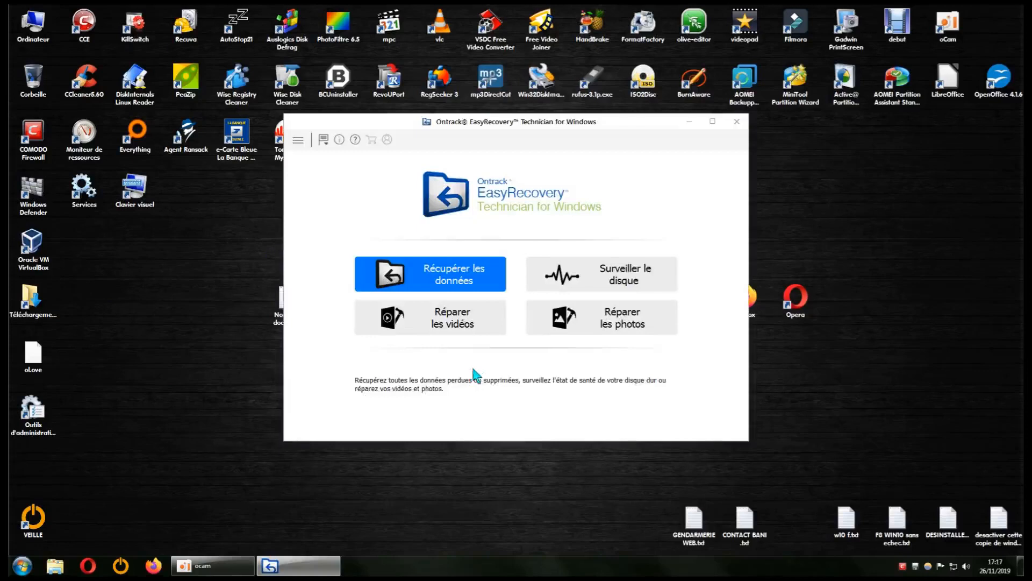
pyautogui.moveTo(628, 123); pyautogui.dragTo(603, 115)
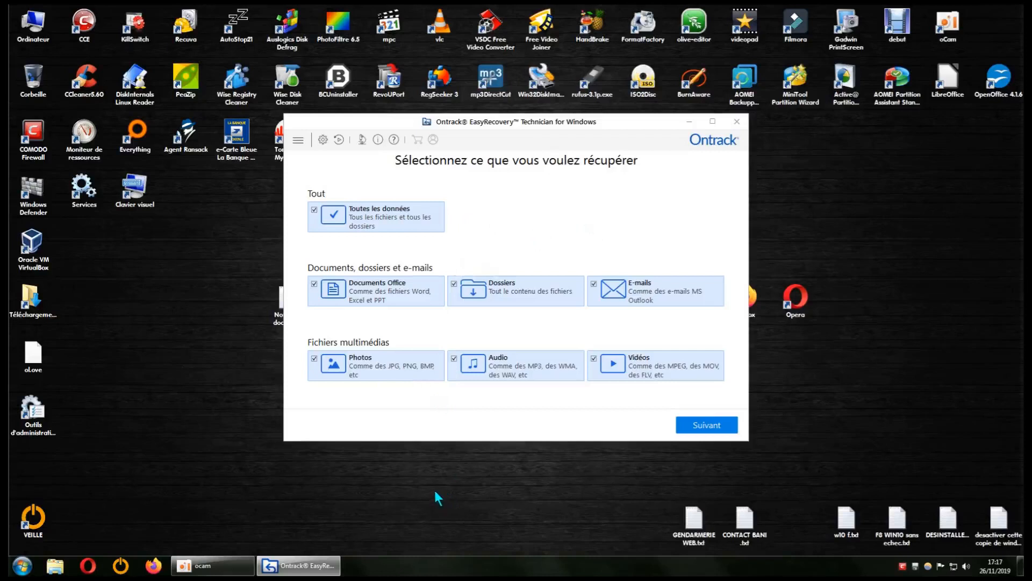
pyautogui.click(314, 210)
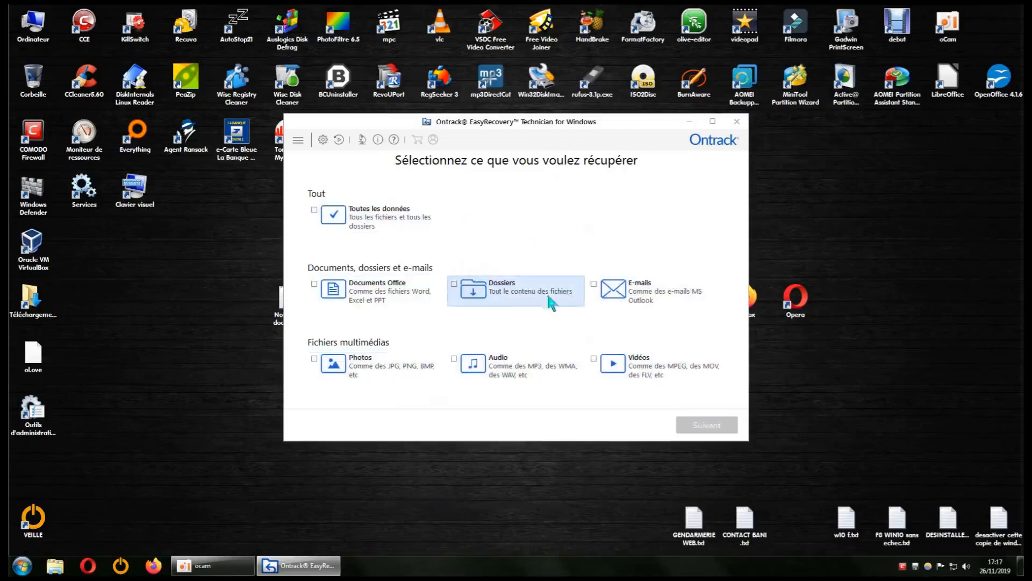
pyautogui.click(594, 284)
pyautogui.click(595, 285)
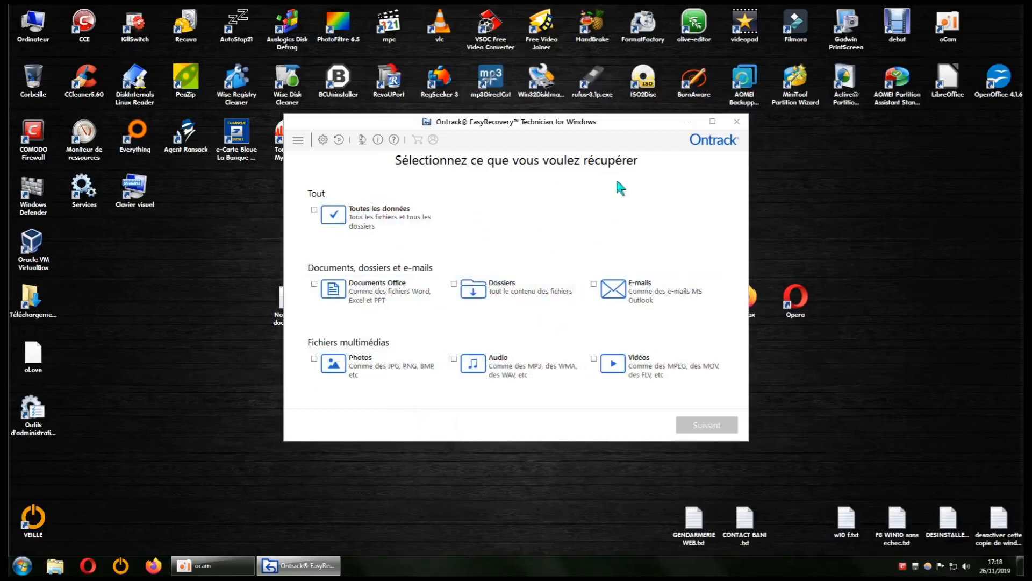
pyautogui.moveTo(611, 118); pyautogui.dragTo(665, 125)
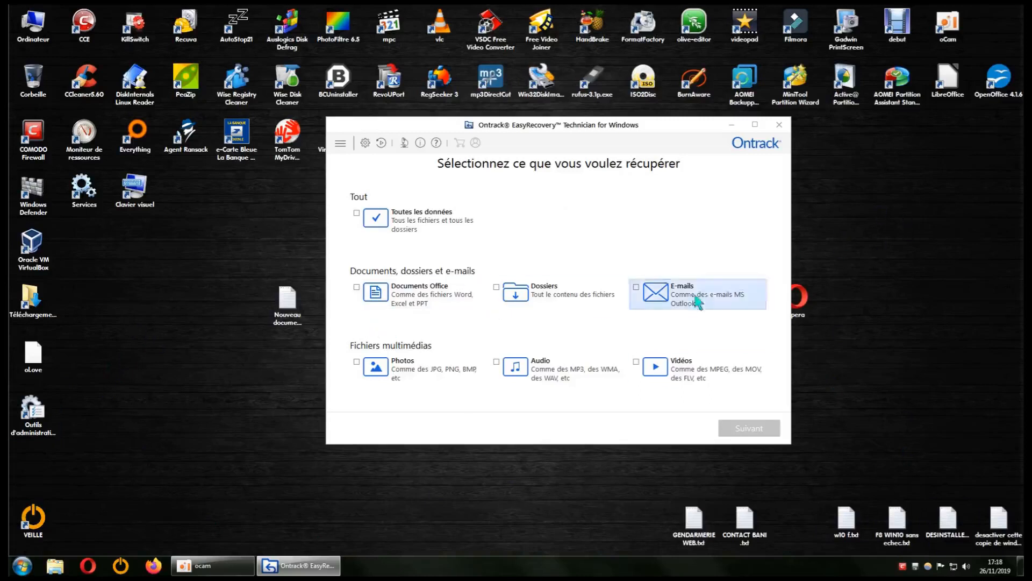
# Select Toutes les données as the content to recover and continue to the location selection.
pyautogui.click(385, 228)
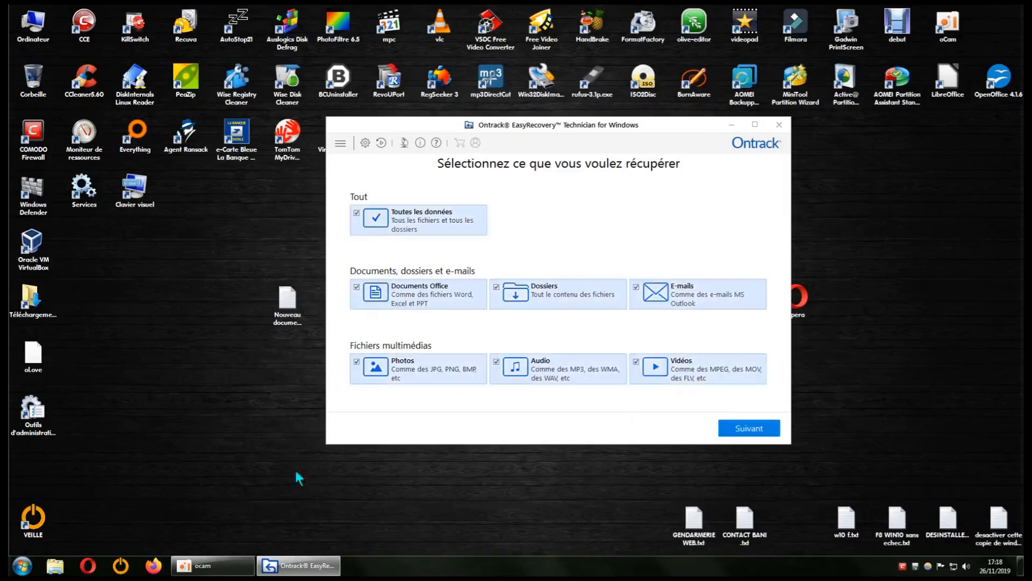
pyautogui.click(754, 430)
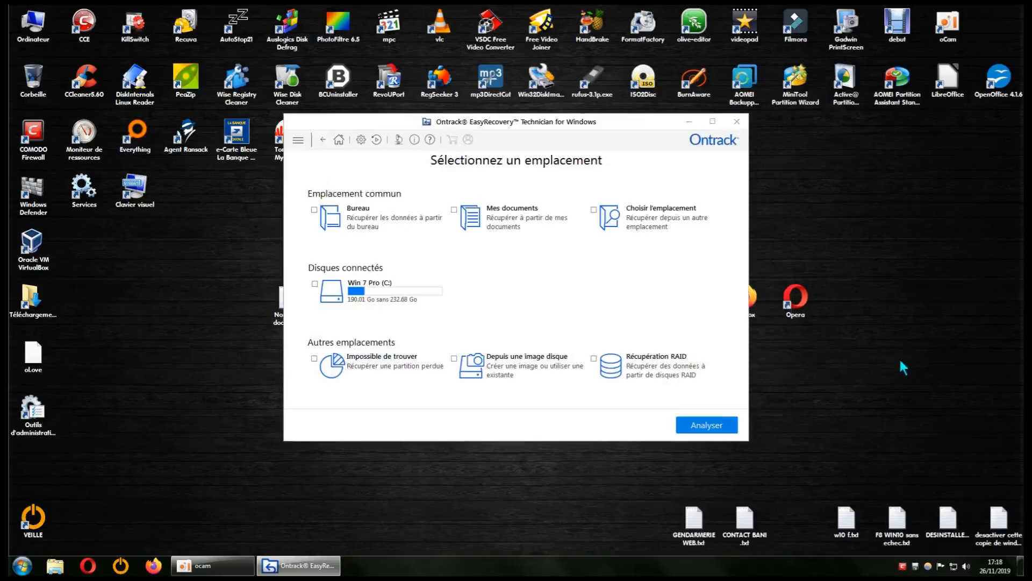
# Check which drives Windows lists under Ordinateur, then return to EasyRecovery.
pyautogui.doubleClick(34, 30)
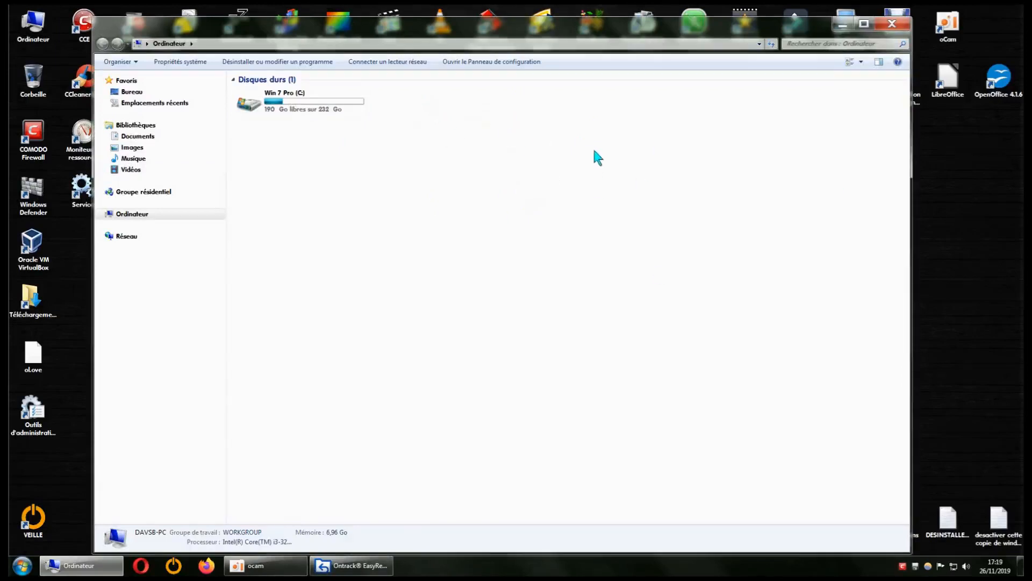
pyautogui.click(890, 24)
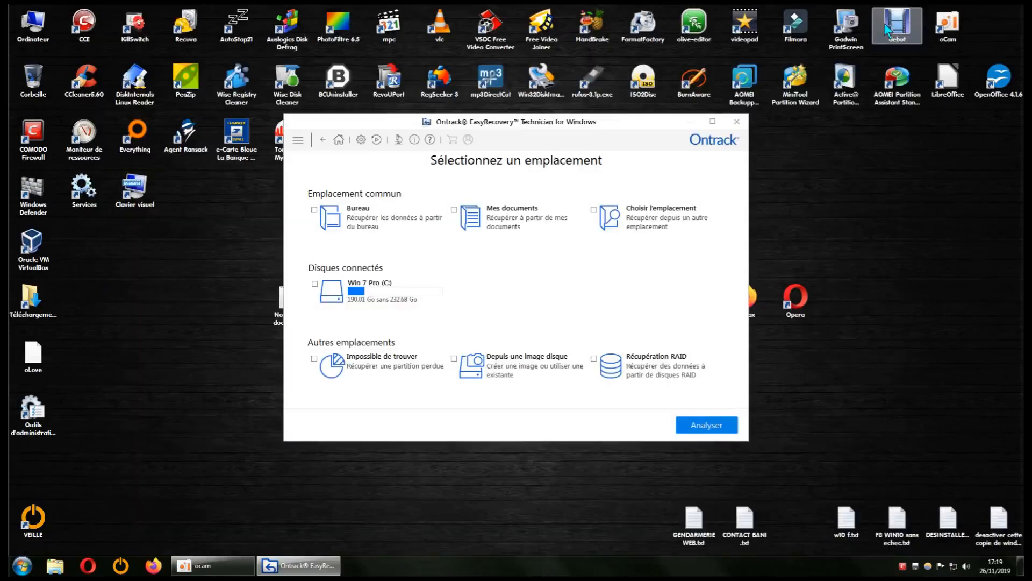
# Choose Impossible de trouver, for recovering a lost partition, as the location and proceed to the disk selection.
pyautogui.moveTo(632, 124)
pyautogui.mouseDown()
pyautogui.moveTo(618, 126)
pyautogui.moveTo(631, 122)
pyautogui.mouseUp()
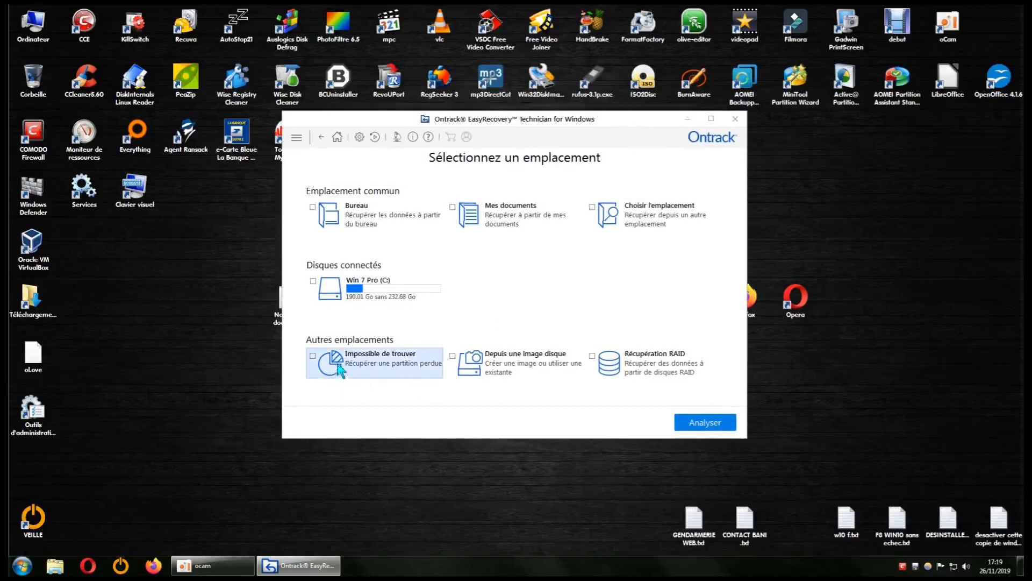
pyautogui.click(318, 359)
pyautogui.click(705, 423)
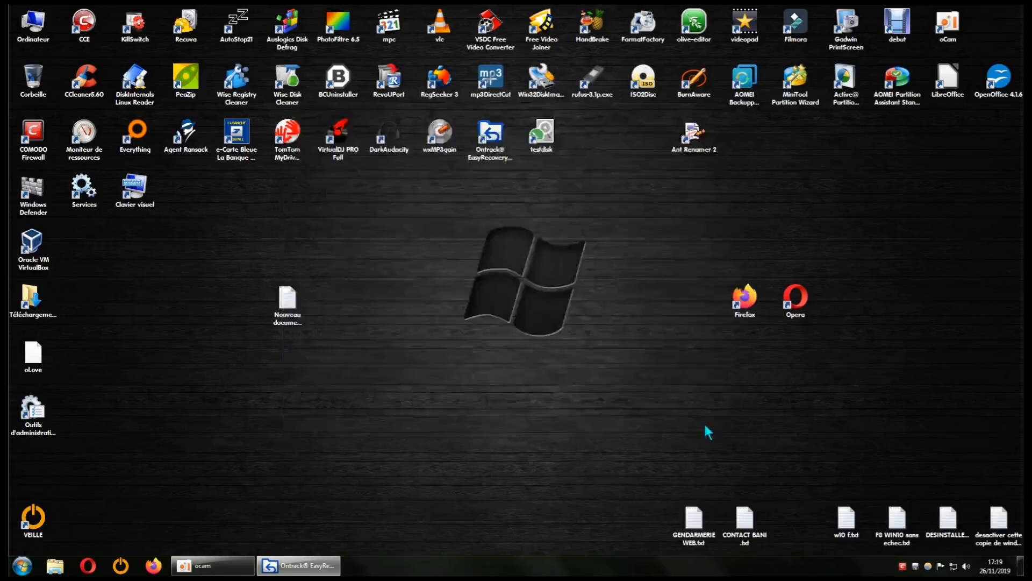
pyautogui.moveTo(620, 118); pyautogui.dragTo(535, 74)
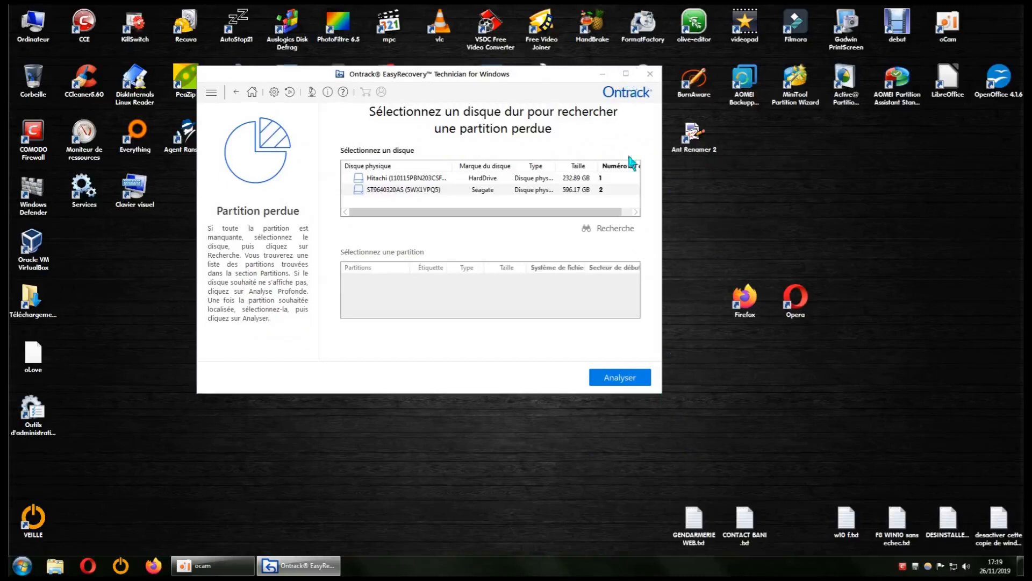
pyautogui.moveTo(542, 75); pyautogui.dragTo(562, 76)
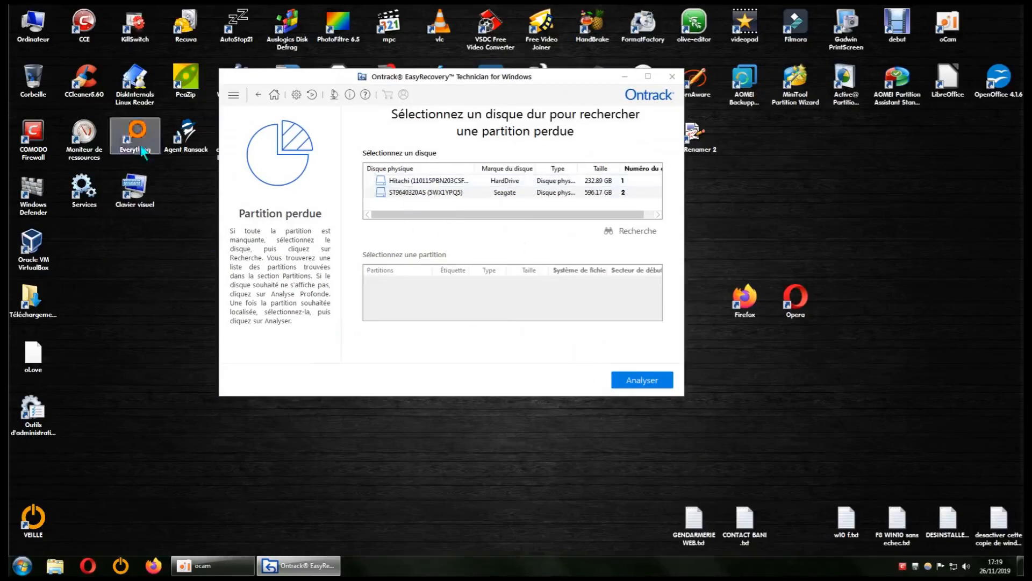
# Recheck the drives under Ordinateur and examine the partition layout of both disks in Windows Disk Management (Gestion des disques).
pyautogui.doubleClick(34, 24)
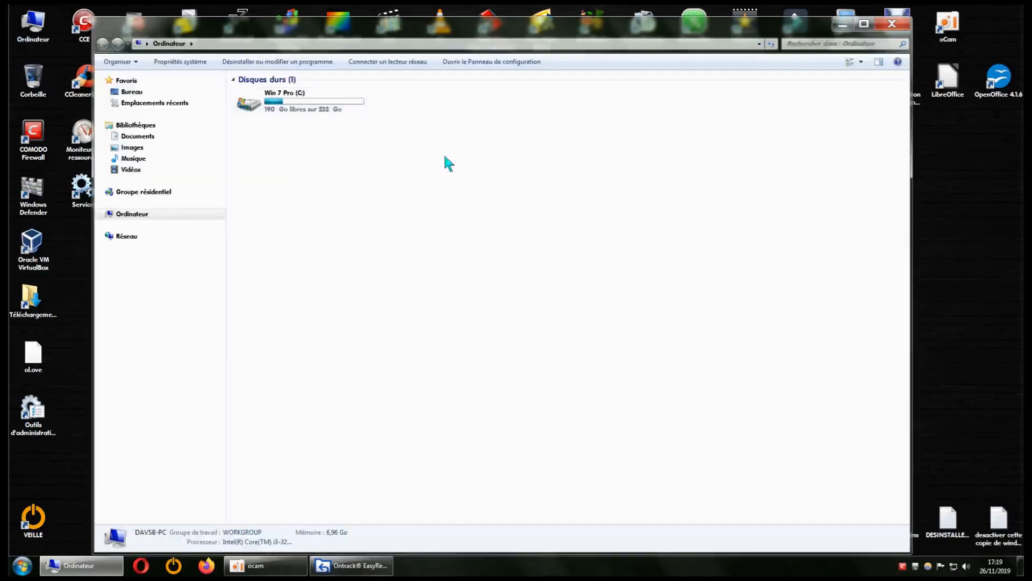
pyautogui.click(898, 23)
pyautogui.rightClick(34, 30)
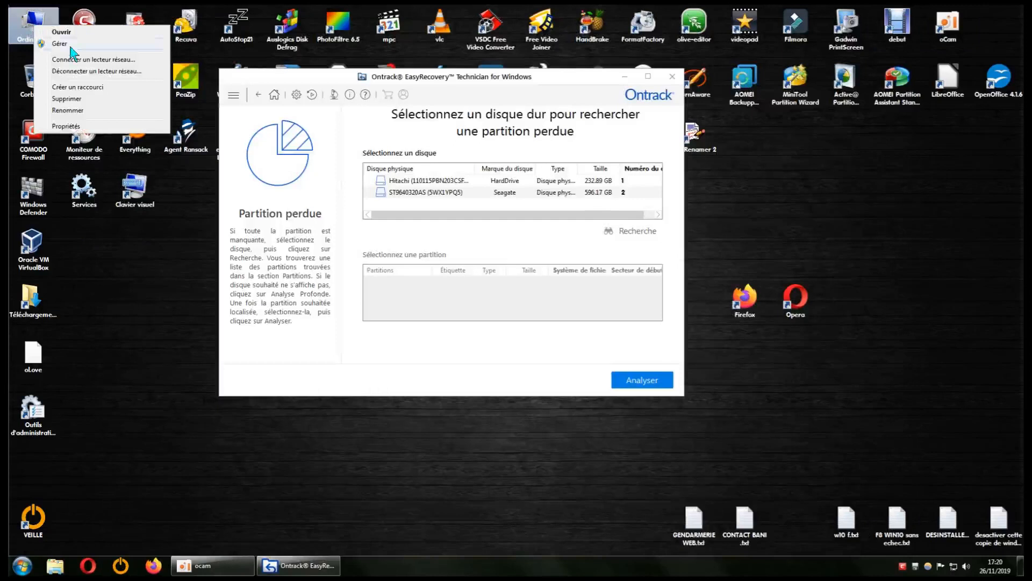
pyautogui.click(70, 47)
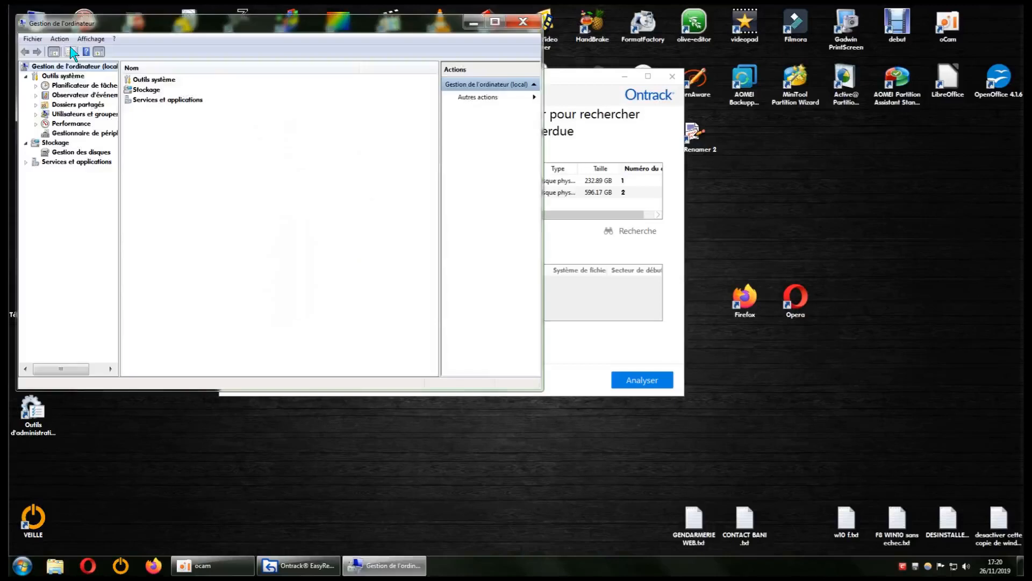
pyautogui.click(102, 153)
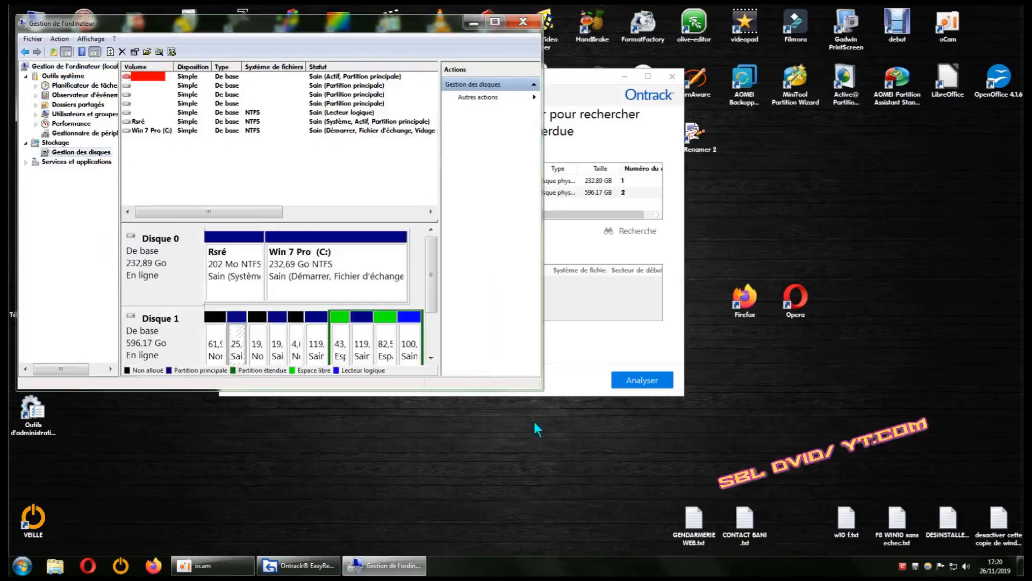
pyautogui.moveTo(542, 391); pyautogui.dragTo(837, 546)
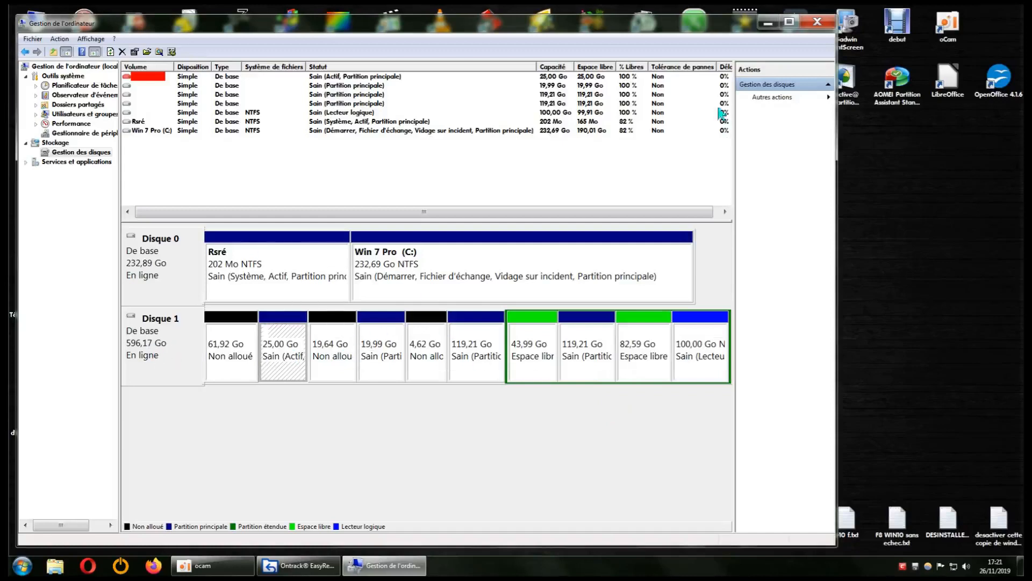
pyautogui.click(817, 21)
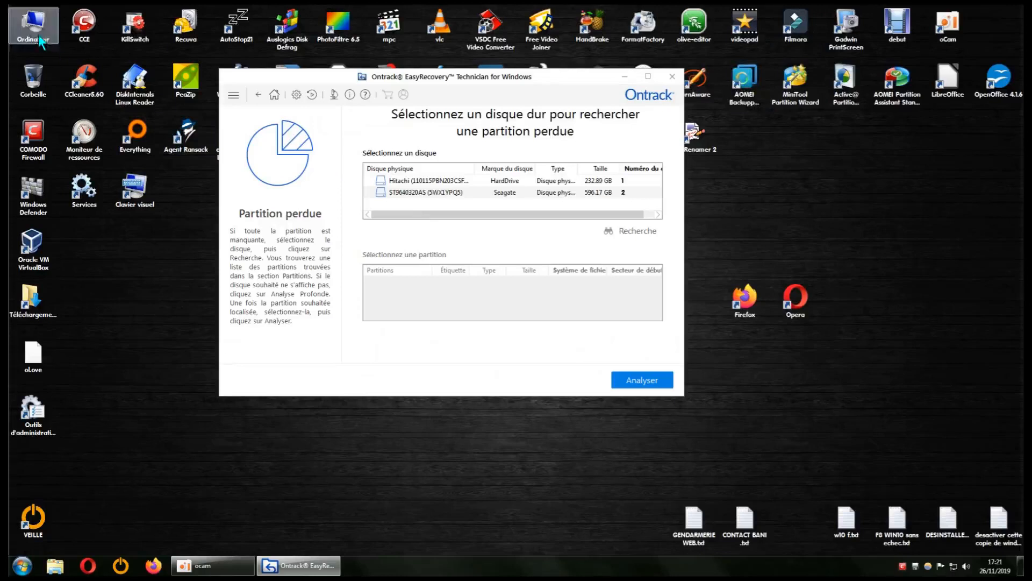
# Select the 596.17 GB Seagate disk and start searching it for lost partitions.
pyautogui.click(452, 193)
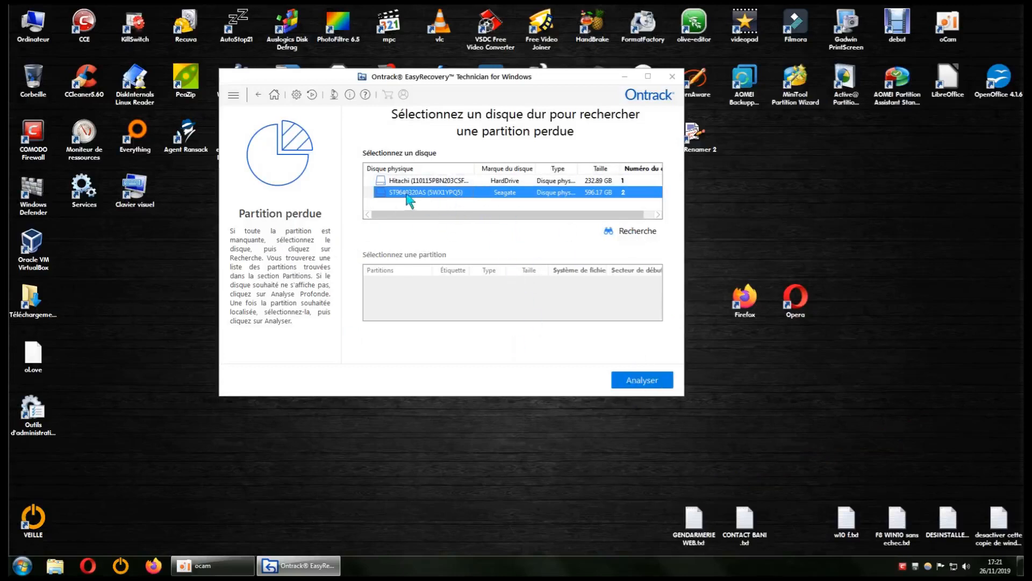
pyautogui.click(631, 231)
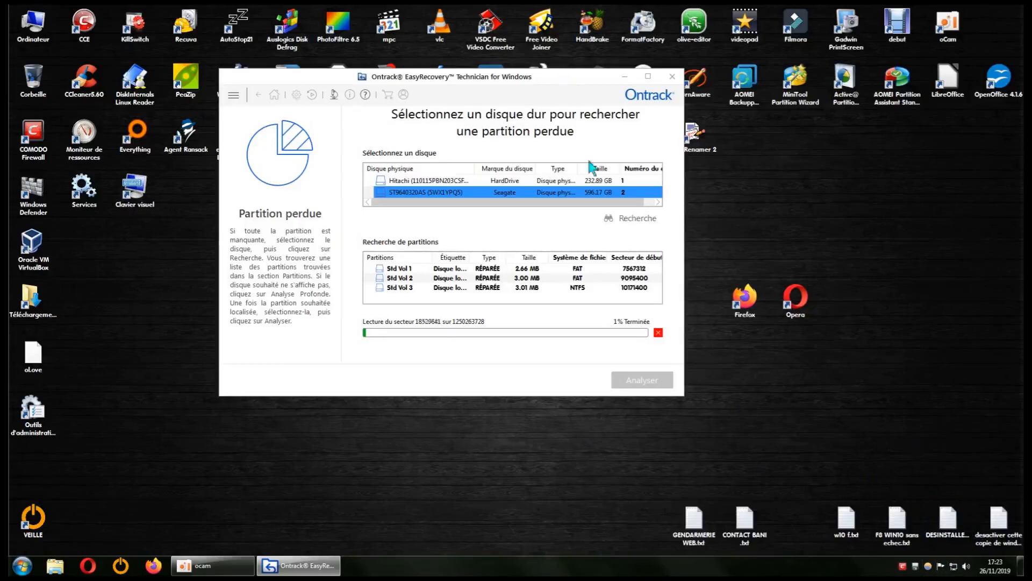
pyautogui.moveTo(574, 78)
pyautogui.mouseDown()
pyautogui.moveTo(597, 72)
pyautogui.moveTo(587, 75)
pyautogui.mouseUp()
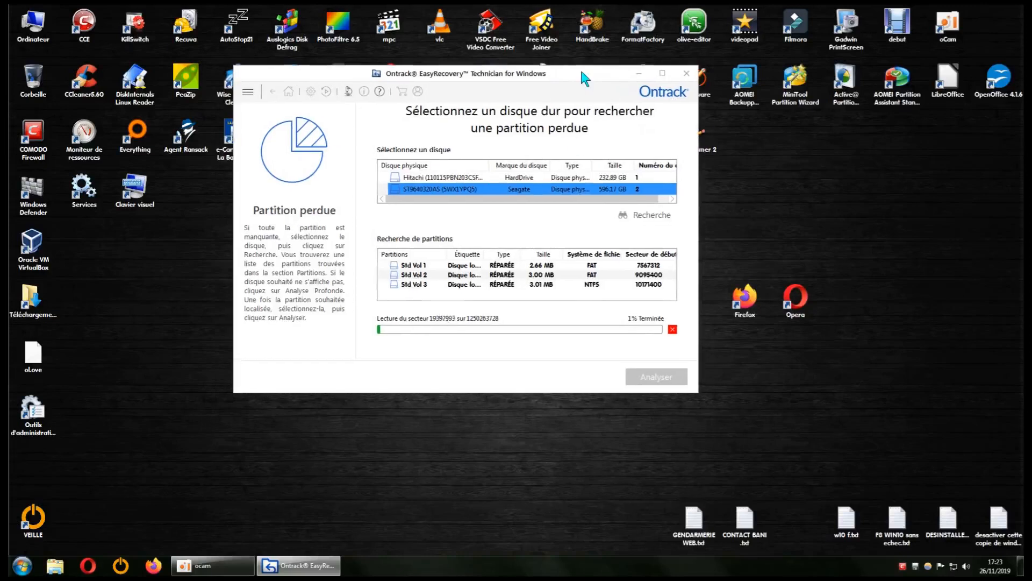
pyautogui.moveTo(582, 72)
pyautogui.mouseDown()
pyautogui.moveTo(612, 67)
pyautogui.moveTo(599, 67)
pyautogui.mouseUp()
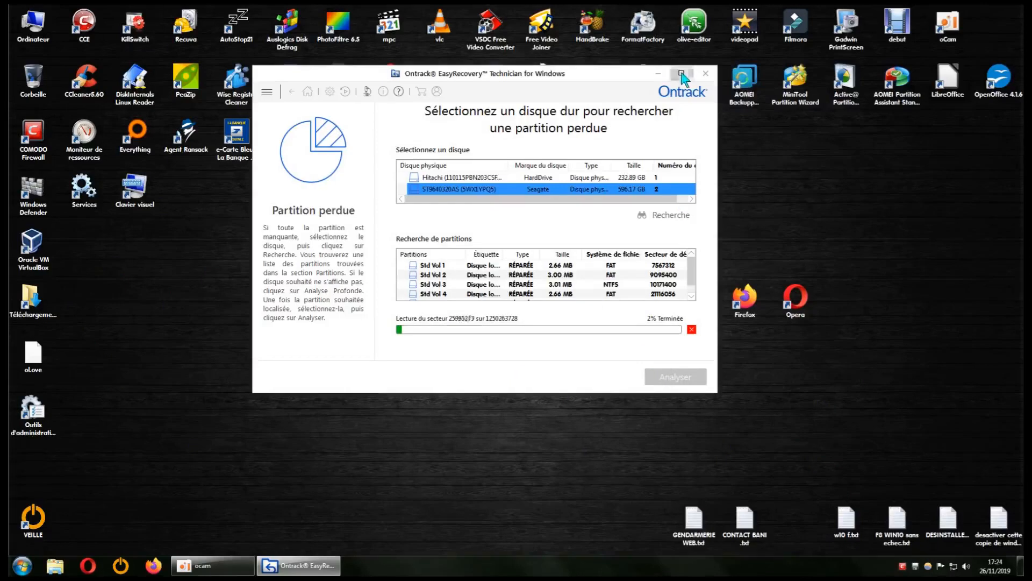
pyautogui.moveTo(605, 67); pyautogui.dragTo(613, 128)
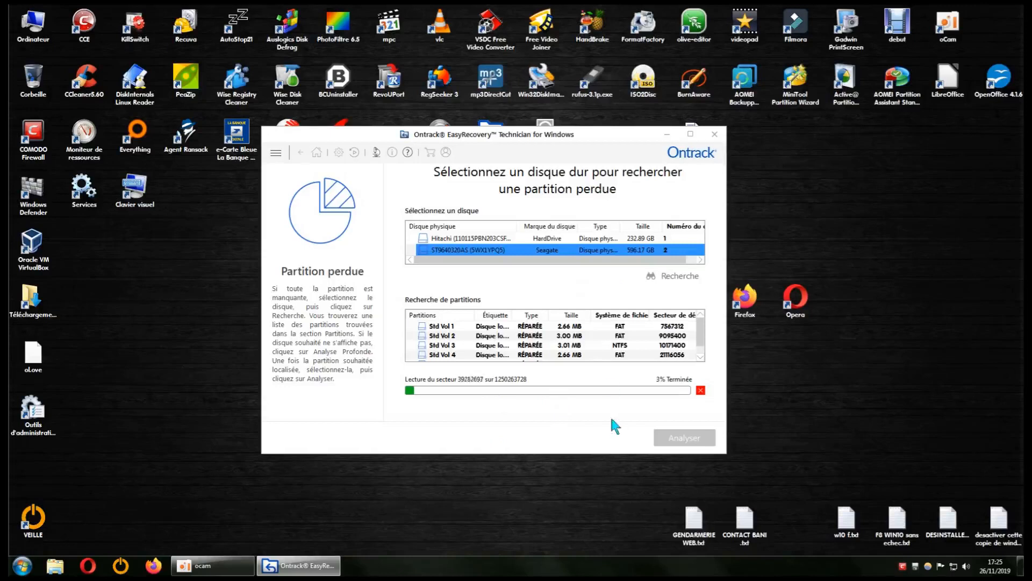
pyautogui.moveTo(570, 137); pyautogui.dragTo(581, 144)
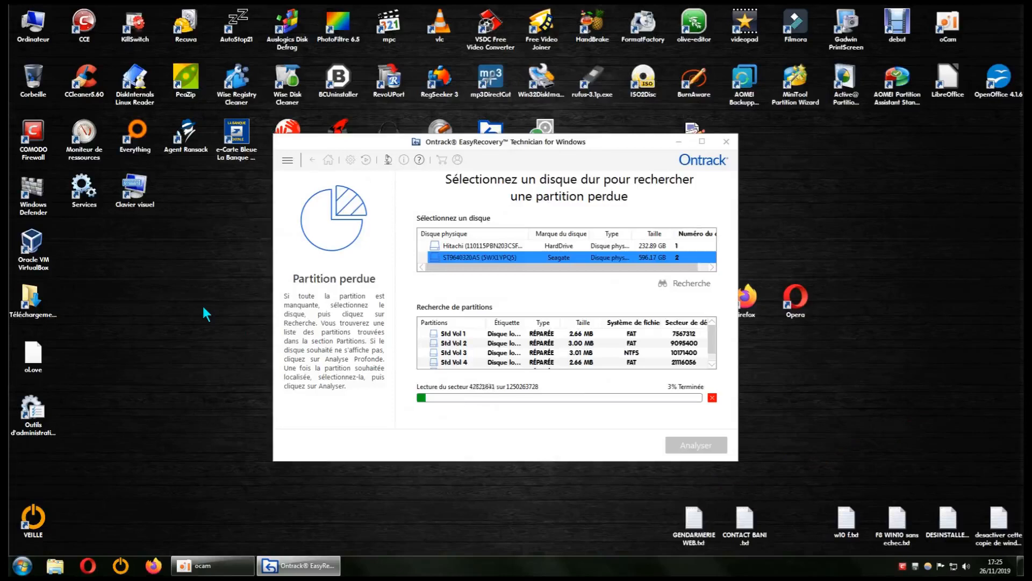
pyautogui.moveTo(604, 139)
pyautogui.mouseDown()
pyautogui.moveTo(587, 144)
pyautogui.moveTo(597, 147)
pyautogui.mouseUp()
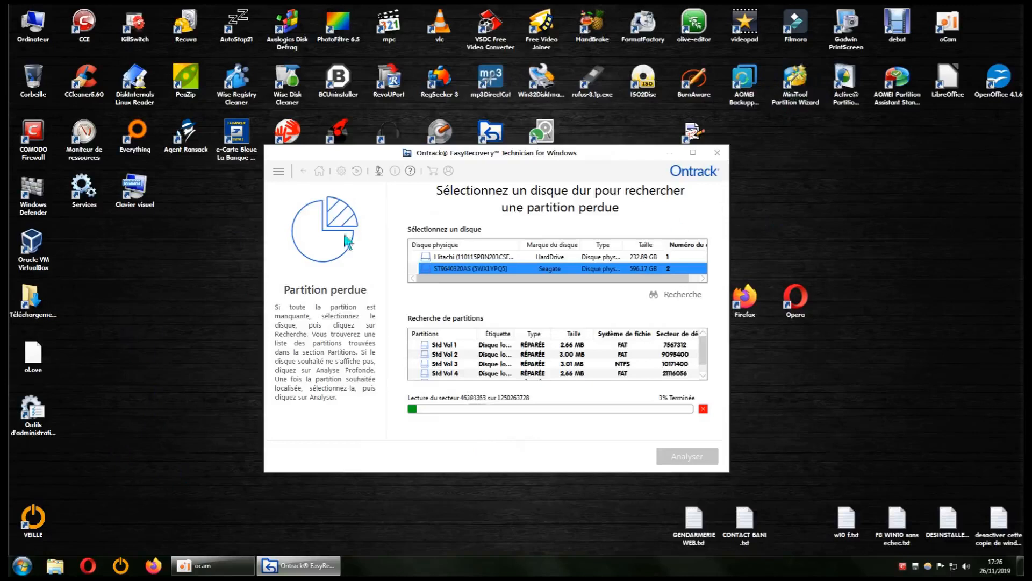
pyautogui.moveTo(585, 150); pyautogui.dragTo(628, 156)
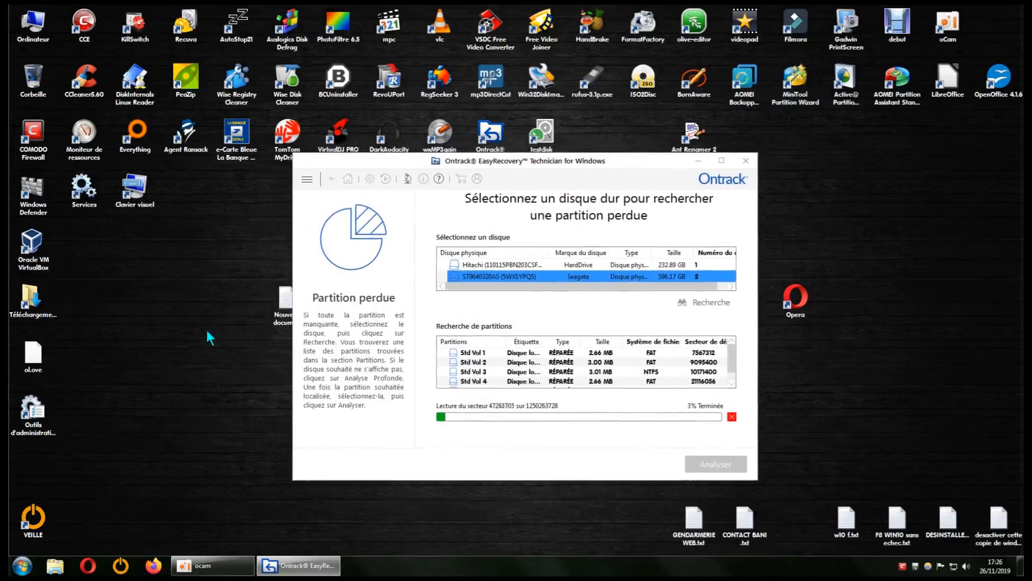